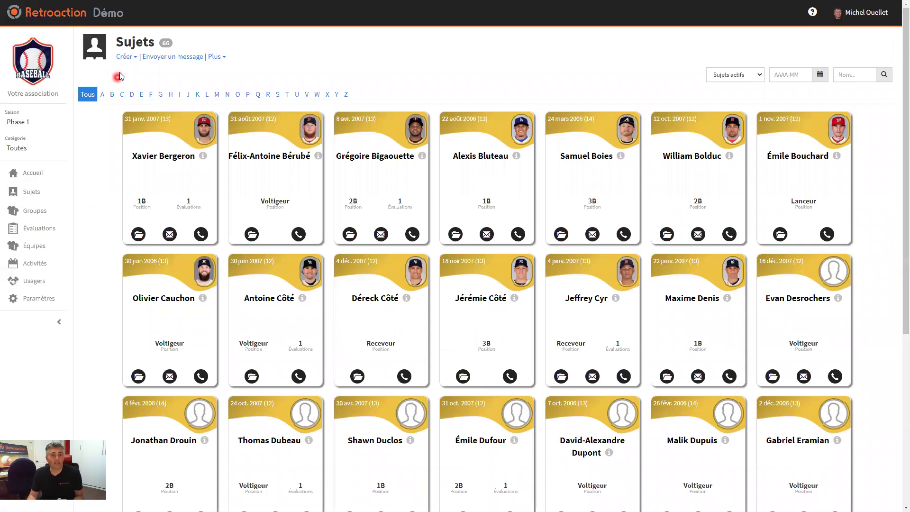
{"action": "left_click", "coordinate": [124, 58]}
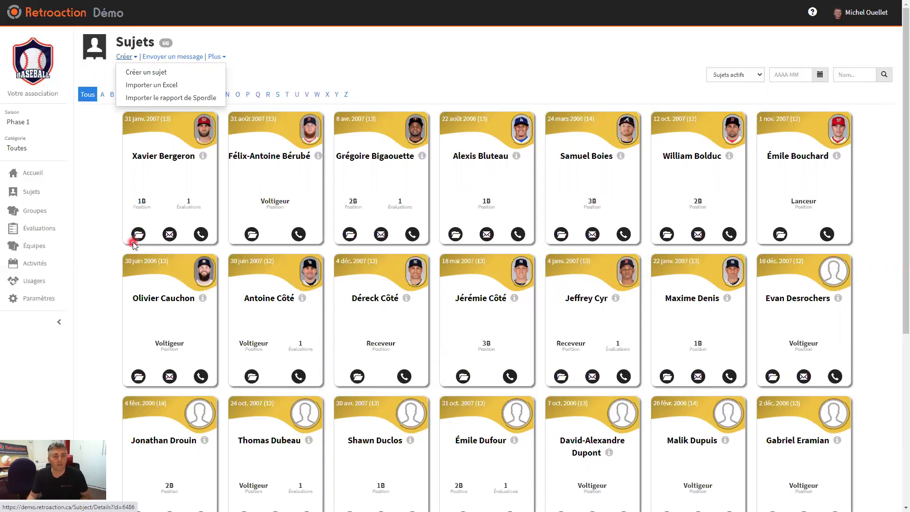
{"action": "left_click", "coordinate": [75, 219]}
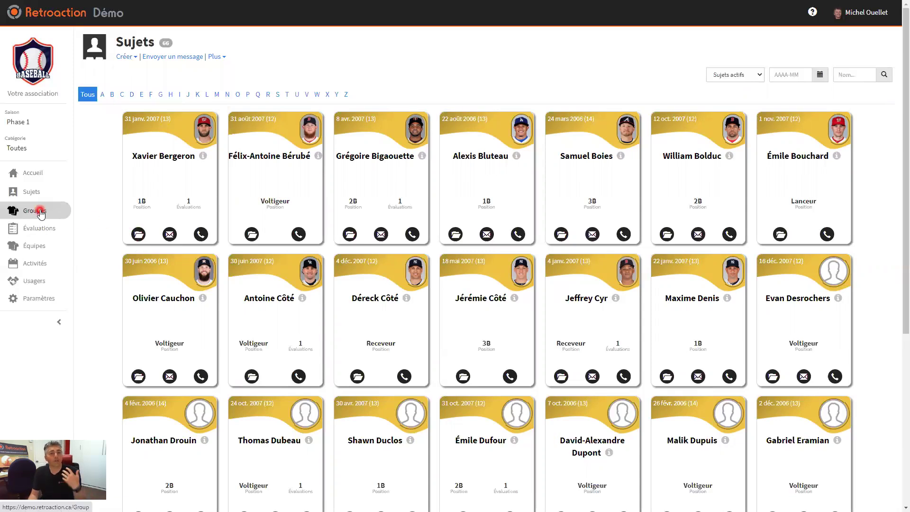
Step: Open the groups list and view the seasons available for filtering, keeping Phase 1
{"action": "left_click", "coordinate": [41, 211]}
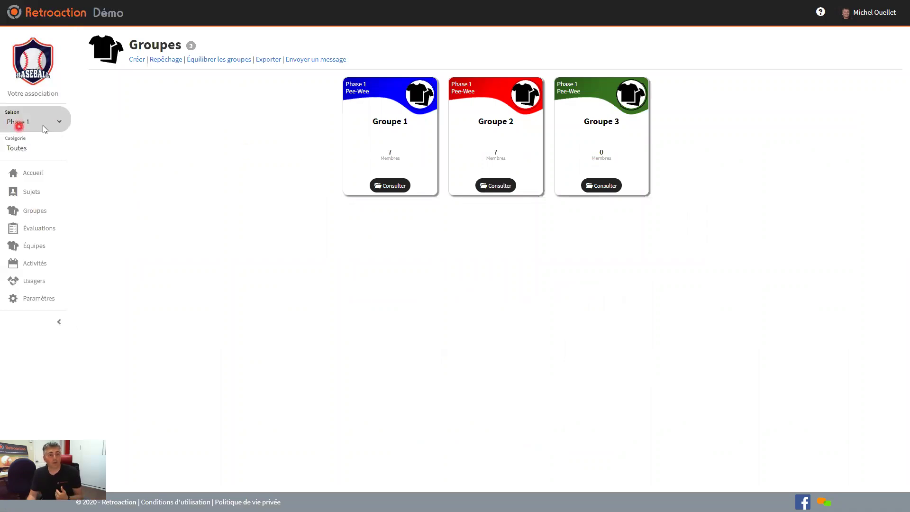
{"action": "left_click", "coordinate": [57, 122]}
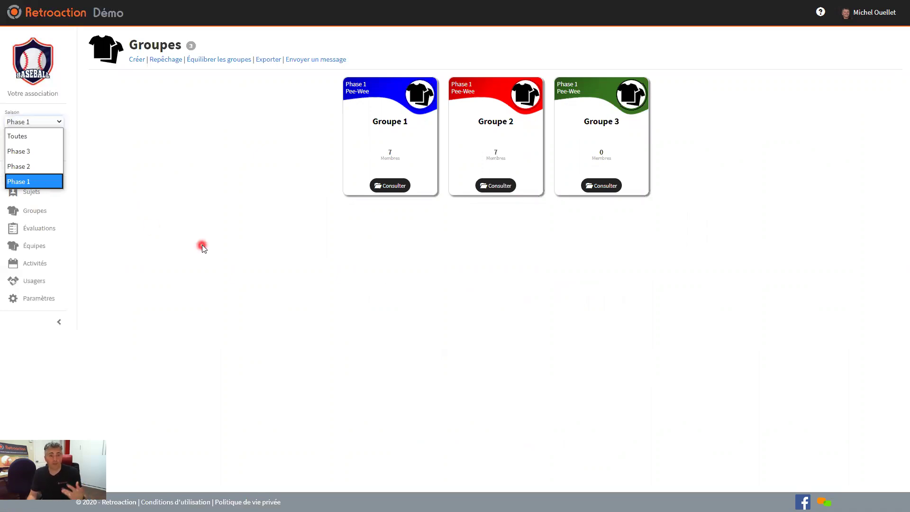
{"action": "left_click", "coordinate": [201, 244]}
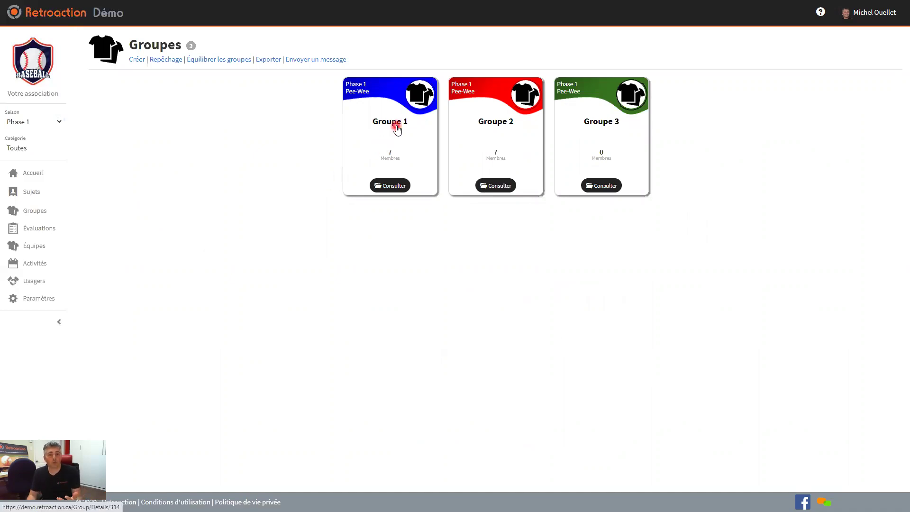
Step: Start adding members to Groupe 3 and search for candidates in the category Pee-Wee (12, 13 ans)
{"action": "left_click", "coordinate": [603, 186]}
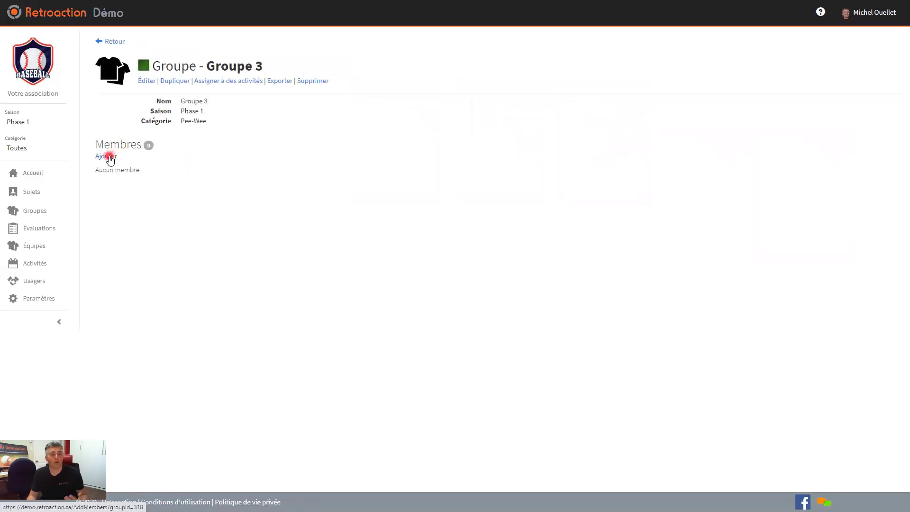
{"action": "left_click", "coordinate": [112, 156]}
{"action": "left_click", "coordinate": [194, 117]}
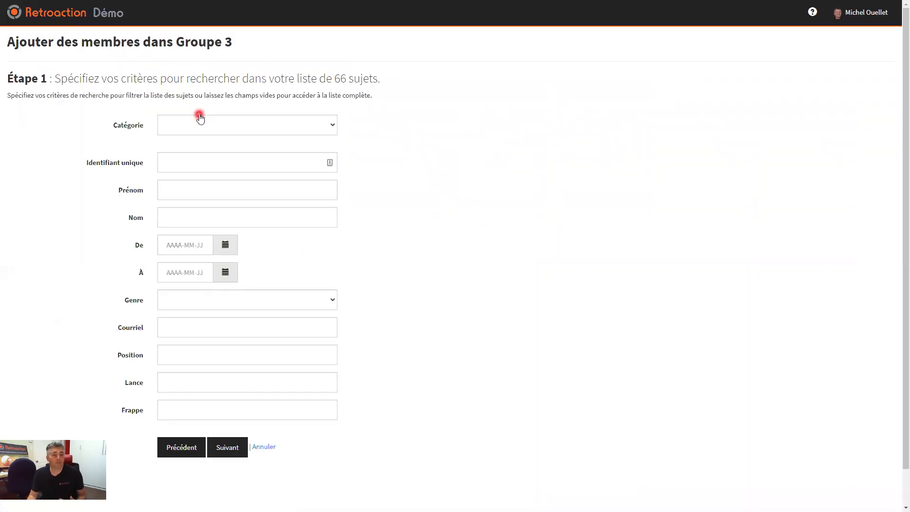
{"action": "left_click", "coordinate": [201, 131]}
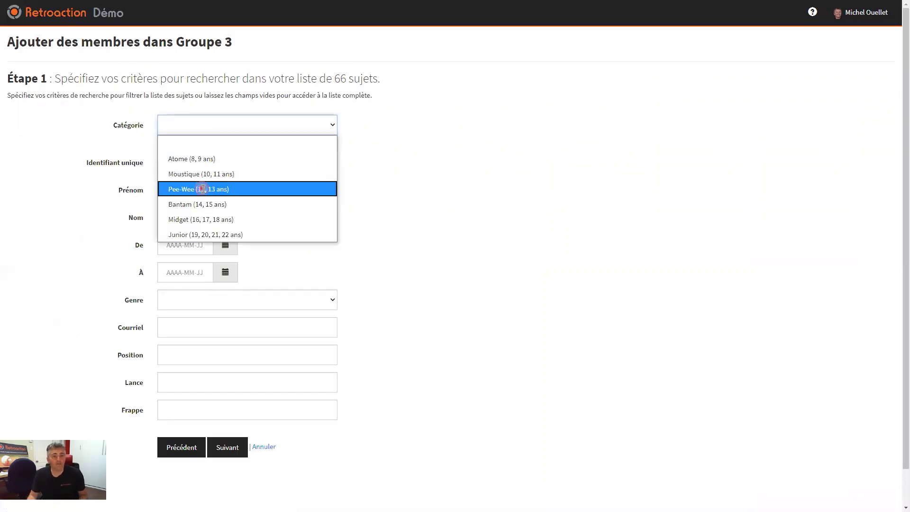
{"action": "left_click", "coordinate": [202, 187]}
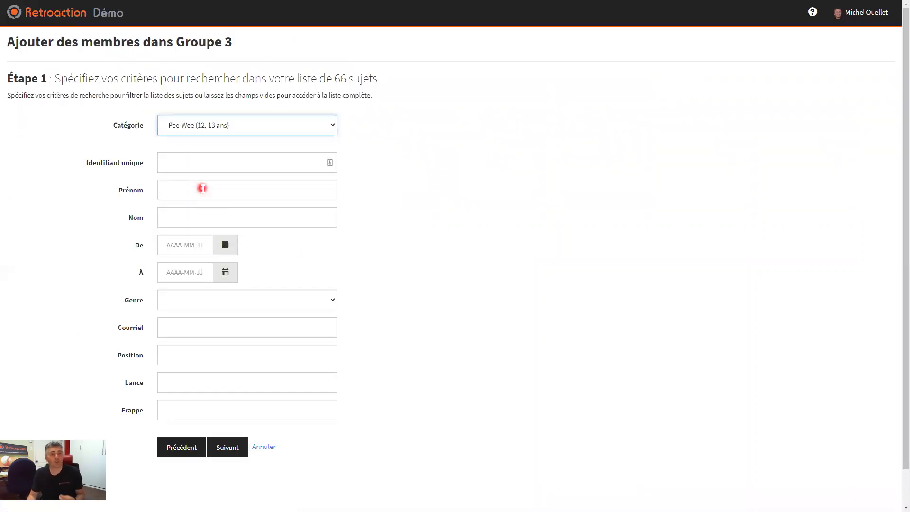
{"action": "left_click", "coordinate": [226, 446]}
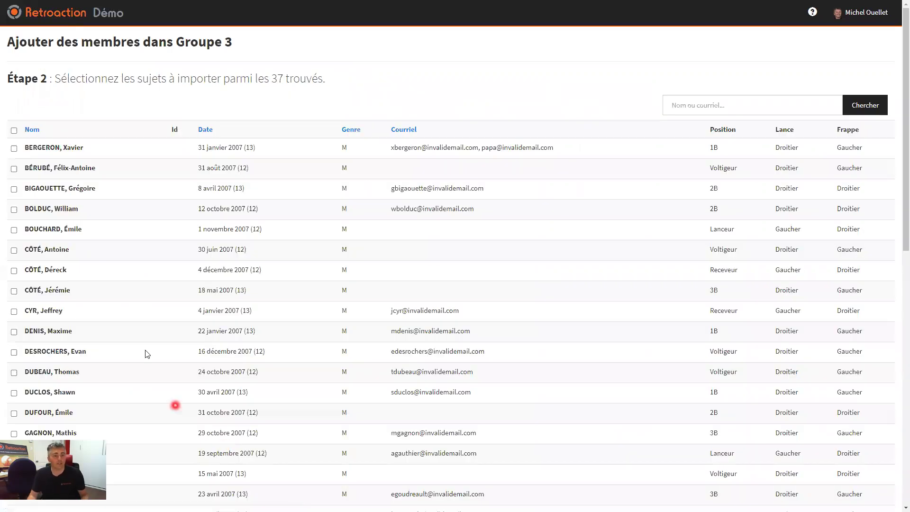
Step: Add the eleventh through seventeenth players of the results to Groupe 3 without notifying the players
{"action": "scroll", "coordinate": [132, 332], "scroll_direction": "down", "scroll_amount": 3}
{"action": "left_click", "coordinate": [50, 209]}
{"action": "left_click", "coordinate": [52, 230]}
{"action": "left_click", "coordinate": [53, 254]}
{"action": "left_click", "coordinate": [53, 274]}
{"action": "left_click", "coordinate": [54, 294]}
{"action": "left_click", "coordinate": [54, 313]}
{"action": "left_click", "coordinate": [54, 331]}
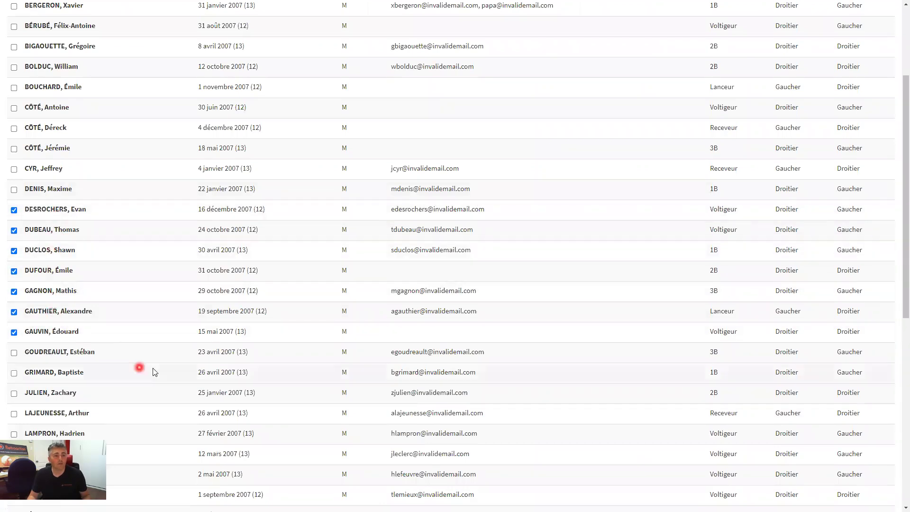
{"action": "scroll", "coordinate": [147, 379], "scroll_direction": "down", "scroll_amount": 8}
{"action": "left_click", "coordinate": [81, 428]}
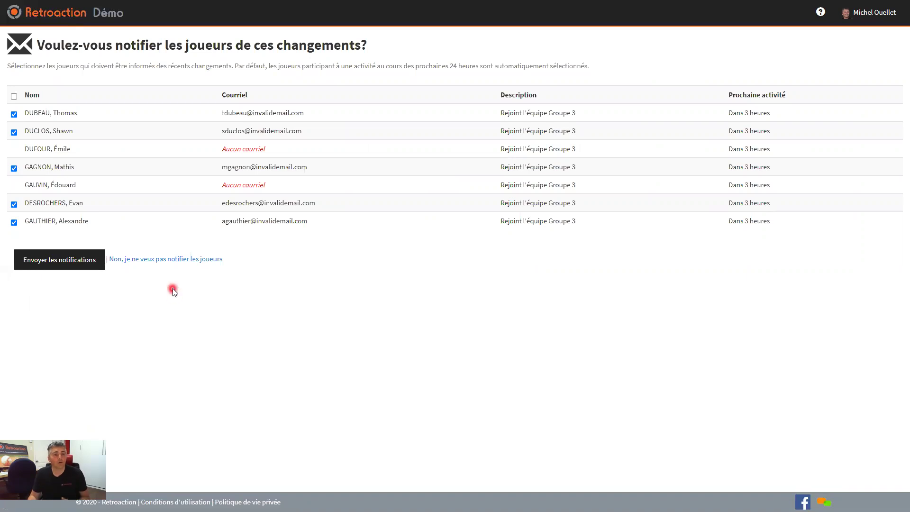
{"action": "left_click", "coordinate": [180, 259]}
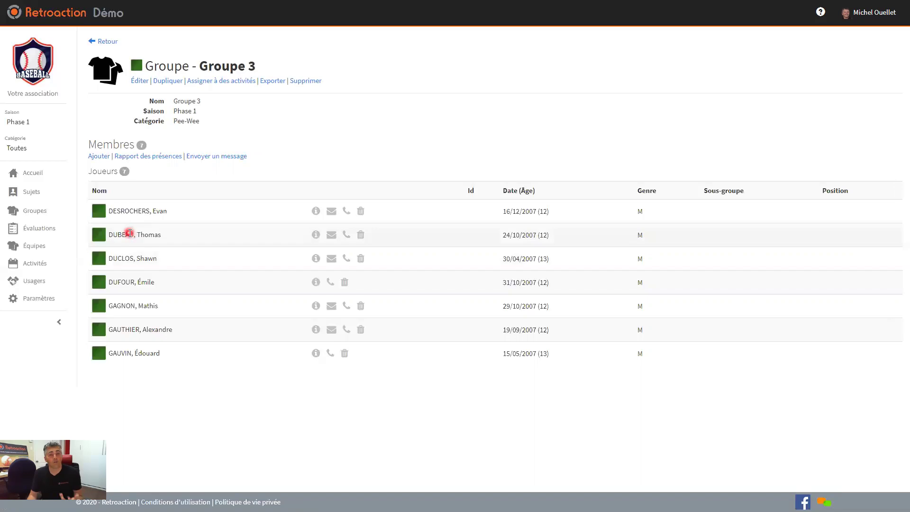
Step: Assign number 55 to Groupe 3's first member and 21 to its third member, and return to the groups list
{"action": "left_click", "coordinate": [103, 213]}
{"action": "left_click", "coordinate": [434, 60]}
{"action": "left_click", "coordinate": [434, 60]}
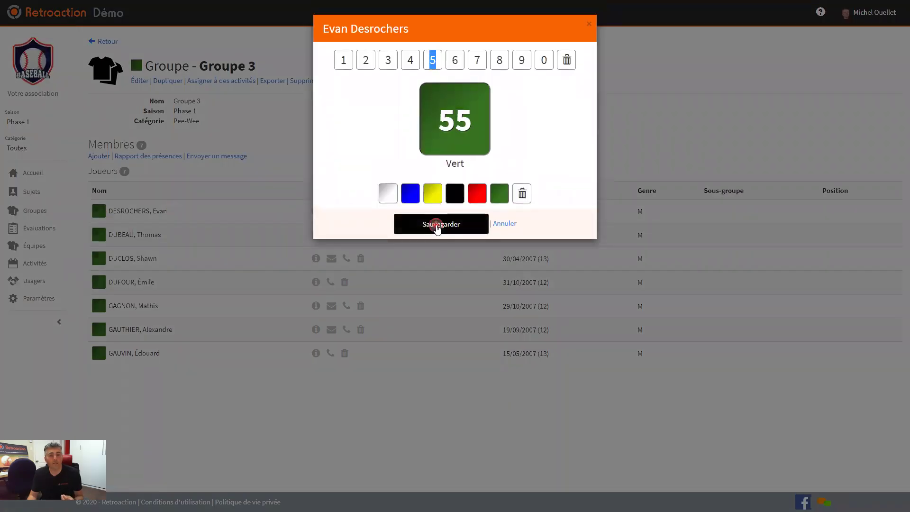
{"action": "left_click", "coordinate": [437, 224]}
{"action": "left_click", "coordinate": [103, 266]}
{"action": "left_click", "coordinate": [345, 60]}
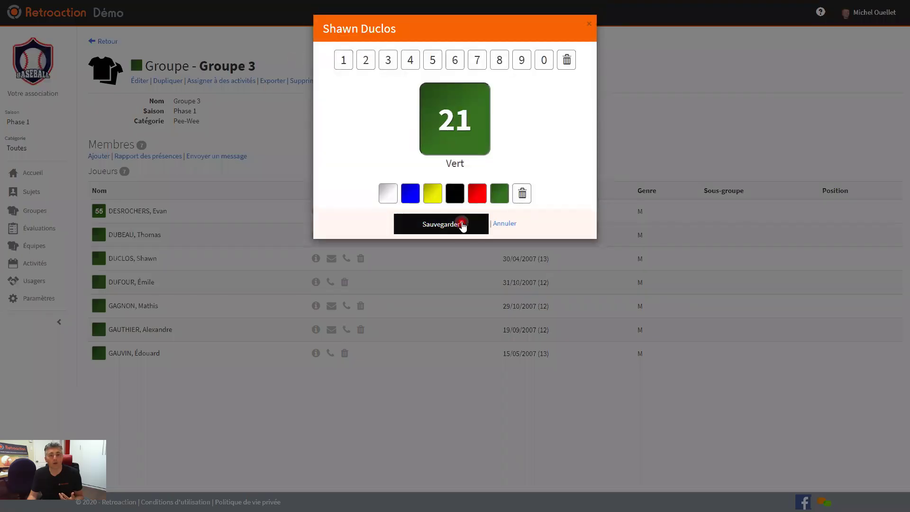
{"action": "left_click", "coordinate": [462, 224]}
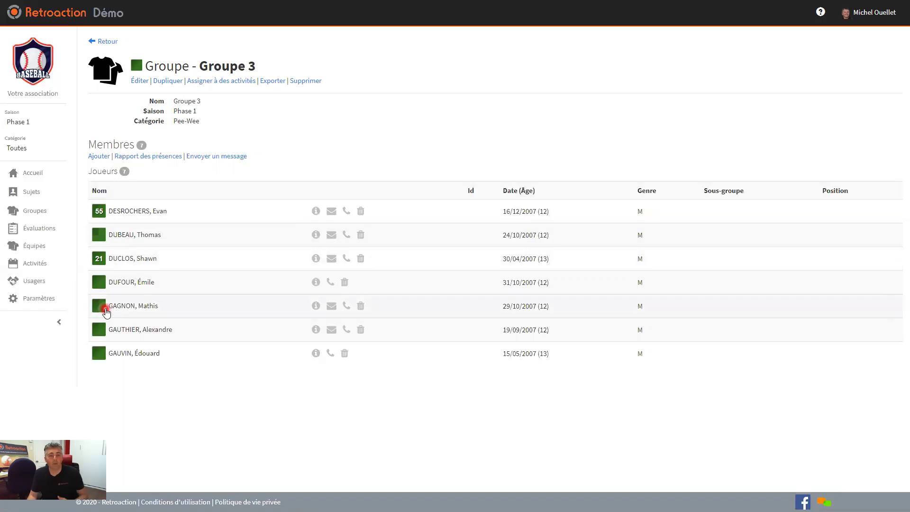
{"action": "left_click", "coordinate": [108, 41]}
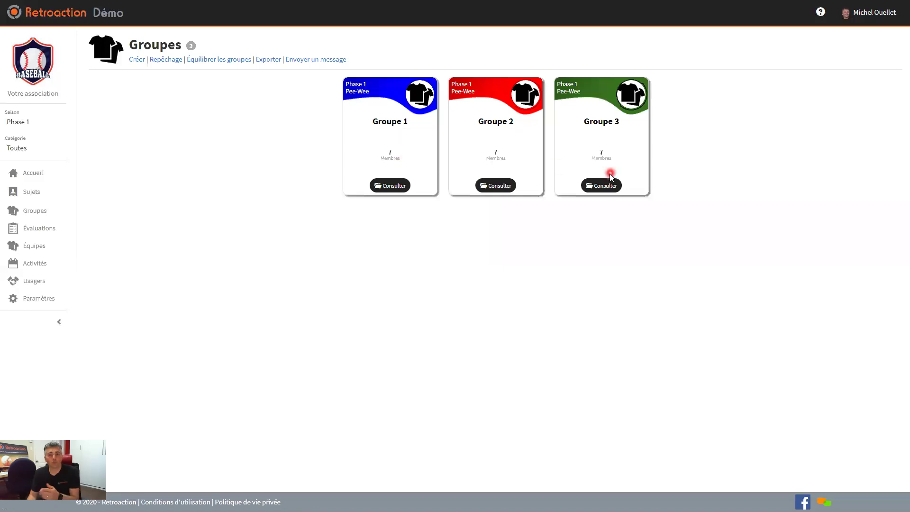
Step: Open the external calendar from the activities and show one player's personal schedule by entering the player's name
{"action": "left_click", "coordinate": [36, 270]}
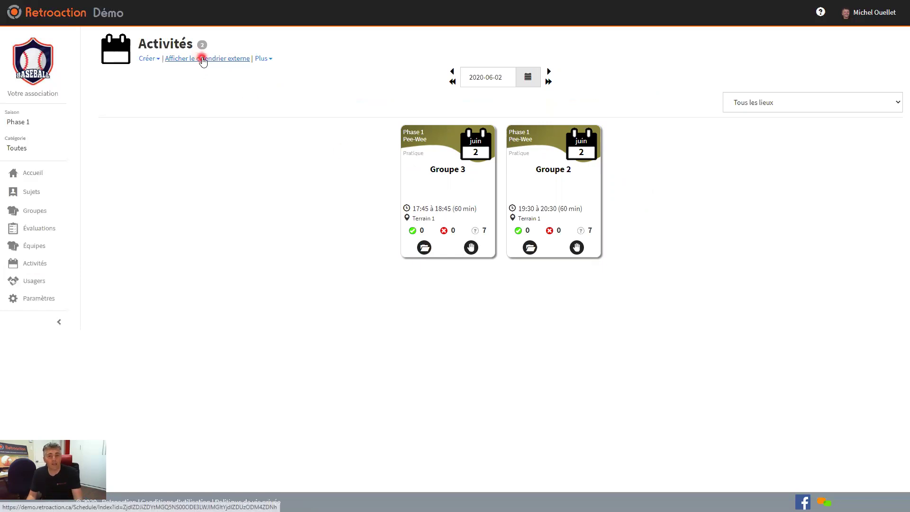
{"action": "left_click", "coordinate": [202, 58]}
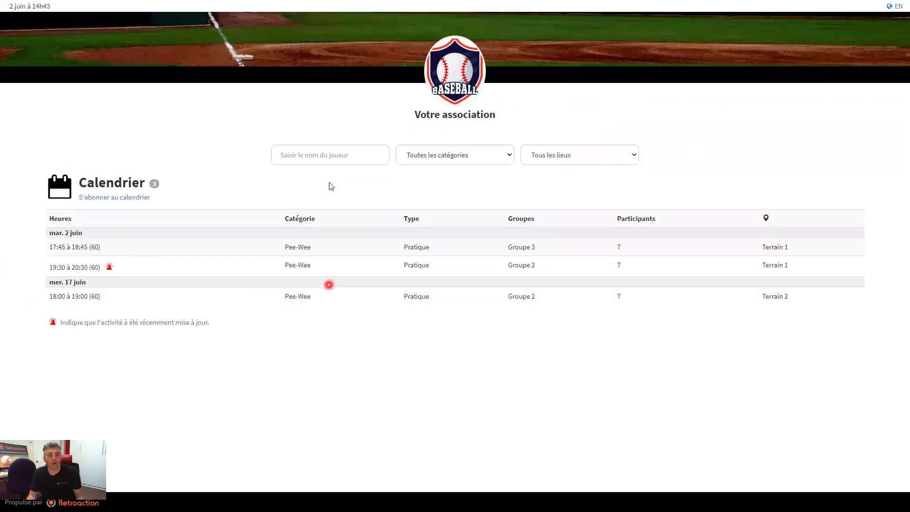
{"action": "left_click", "coordinate": [328, 156]}
{"action": "type", "text": "arnaud"}
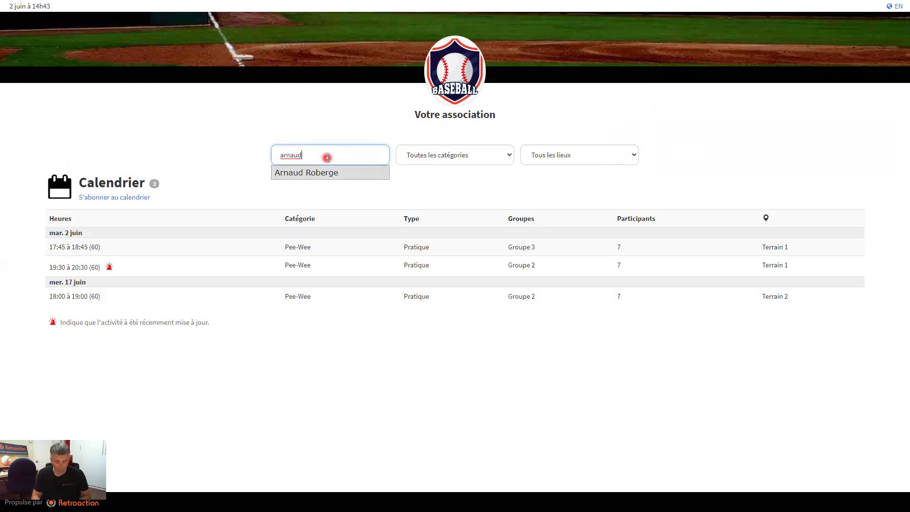
{"action": "key", "text": "Down"}
{"action": "key", "text": "Return"}
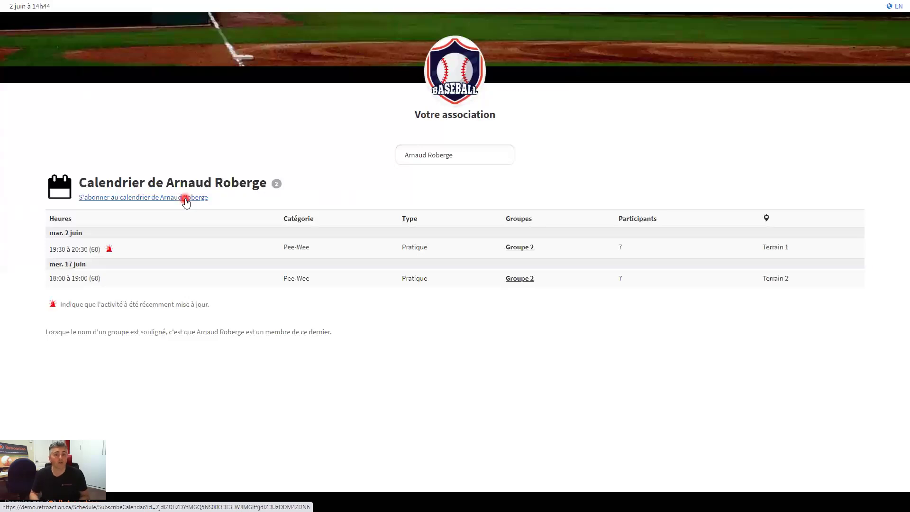
Step: Return to the activities page and open the attendance list of Groupe 3's practice on June 2
{"action": "left_click", "coordinate": [185, 199]}
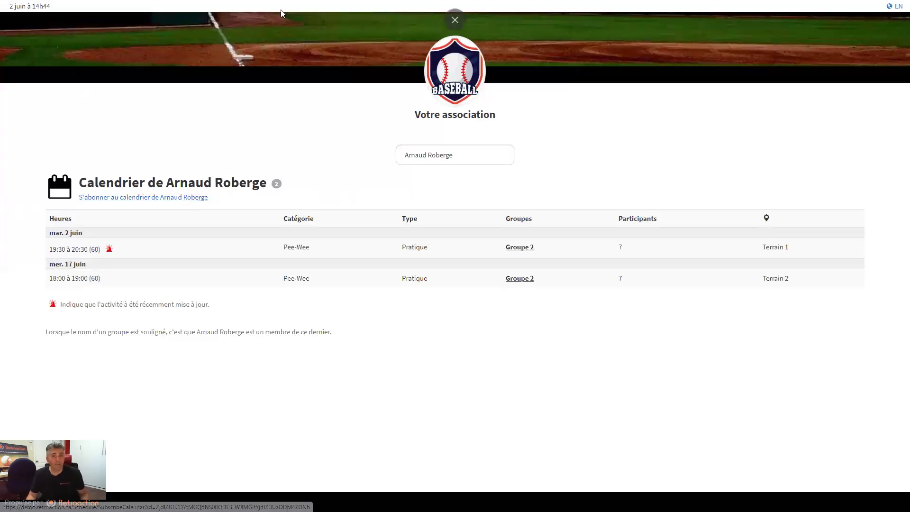
{"action": "left_click", "coordinate": [455, 34]}
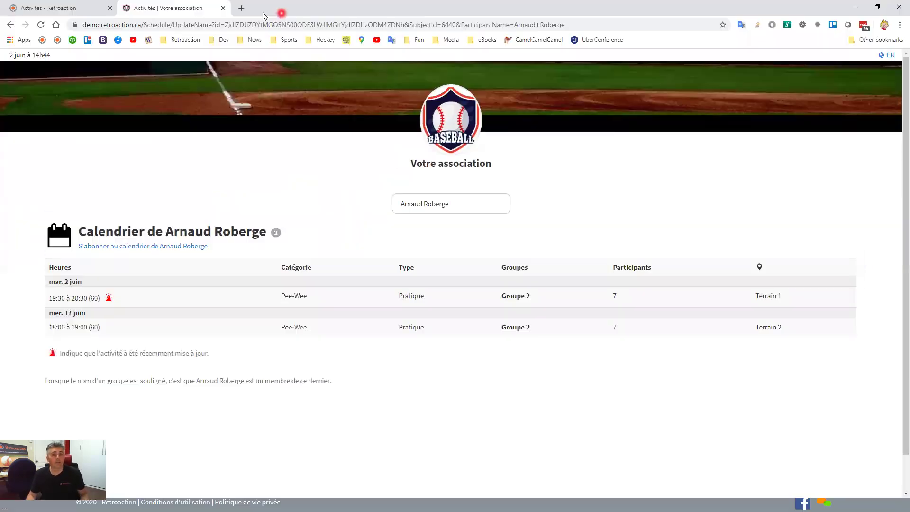
{"action": "left_click", "coordinate": [62, 8]}
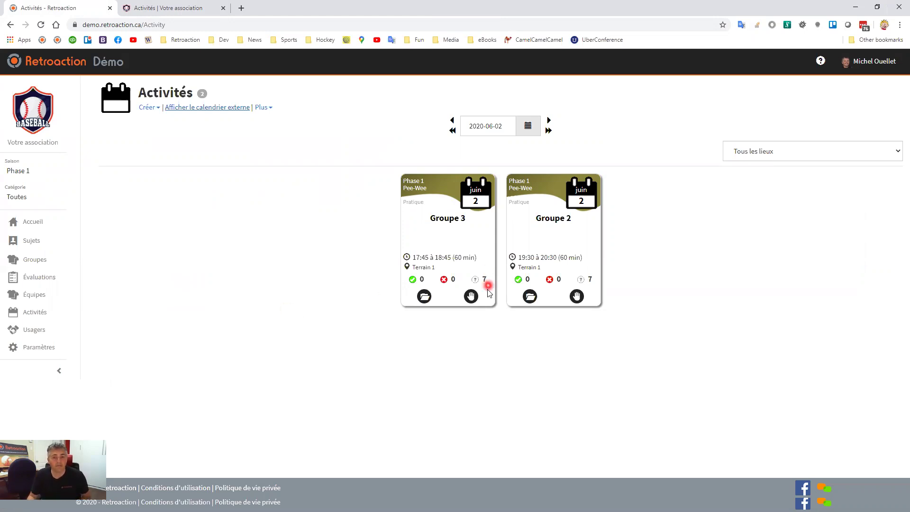
{"action": "left_click", "coordinate": [471, 296]}
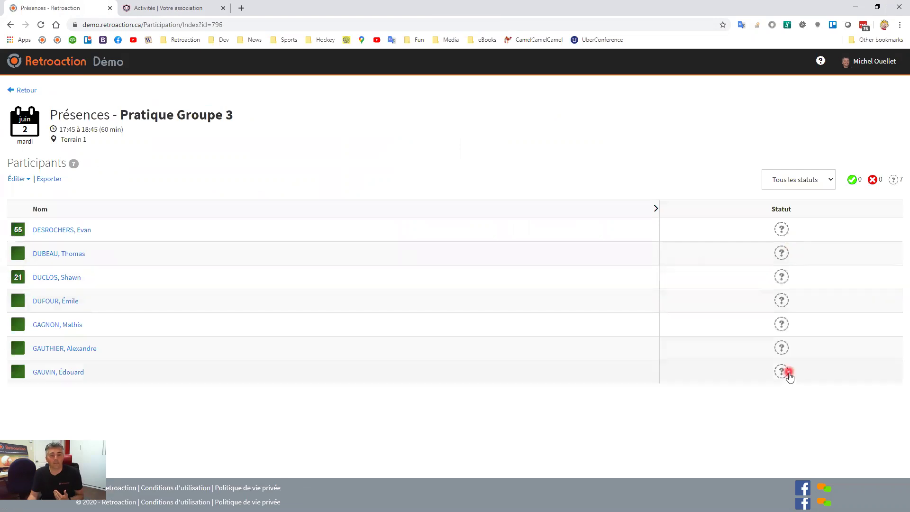
Step: Mark the first three participants of the Groupe 3 practice as present
{"action": "left_click", "coordinate": [781, 229]}
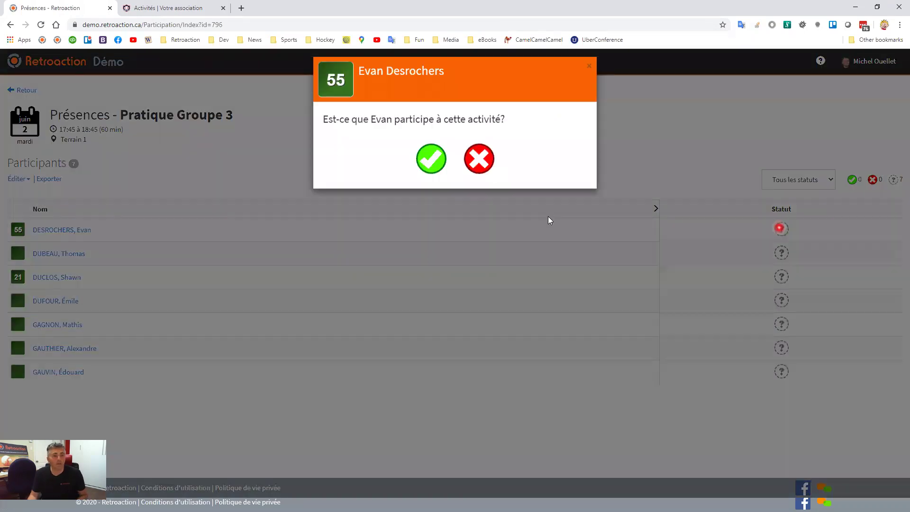
{"action": "left_click", "coordinate": [432, 160]}
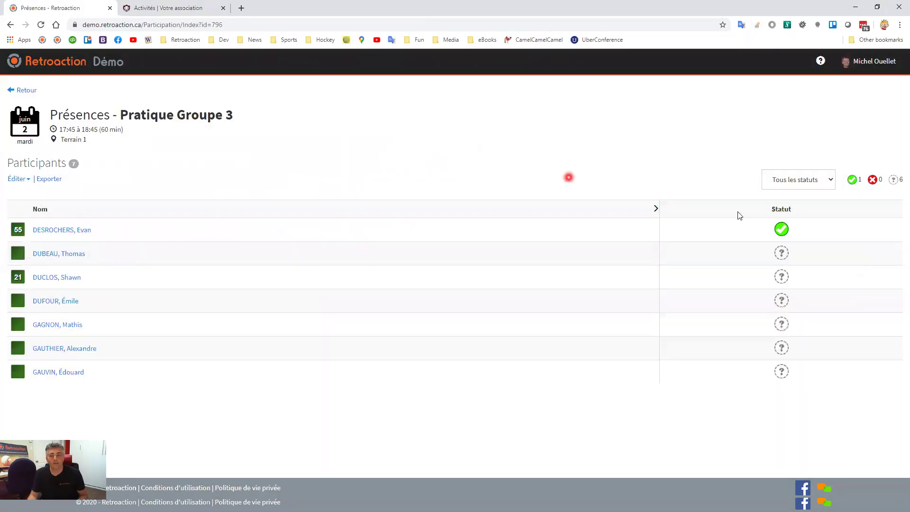
{"action": "left_click", "coordinate": [781, 252]}
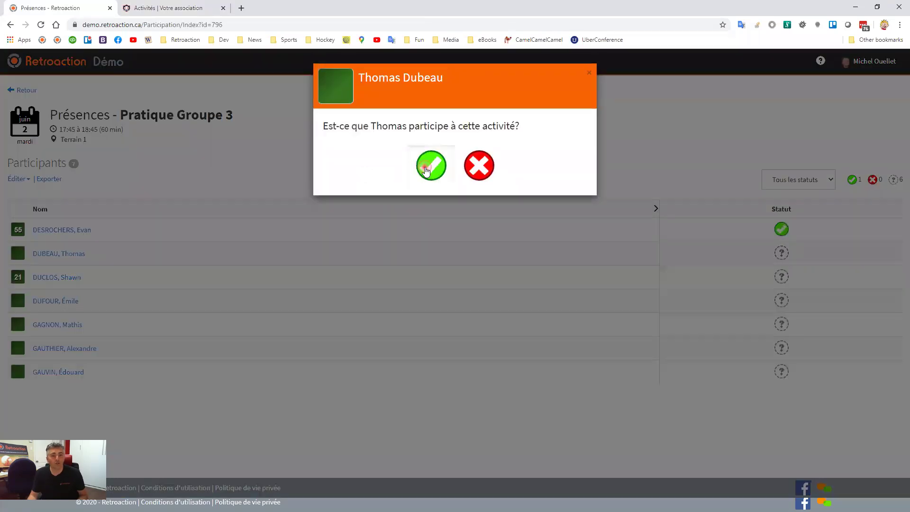
{"action": "left_click", "coordinate": [419, 170]}
{"action": "left_click", "coordinate": [781, 277]}
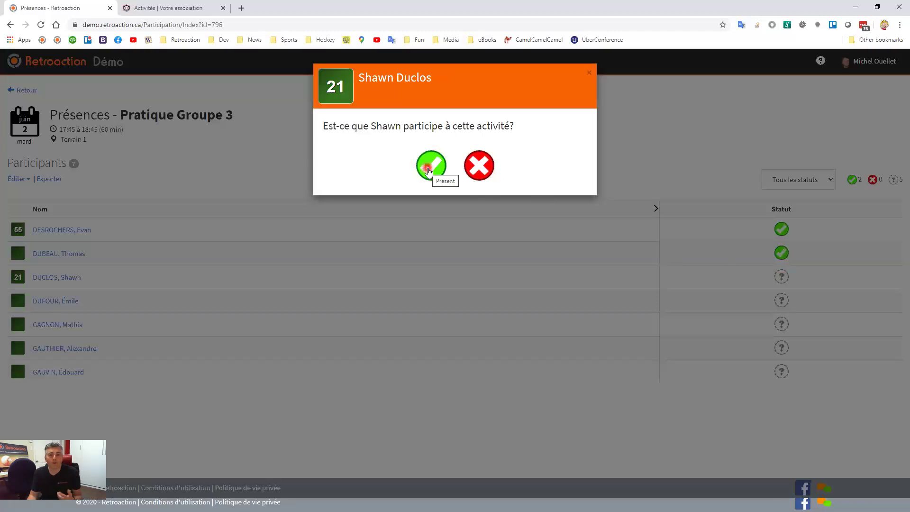
{"action": "left_click", "coordinate": [427, 169]}
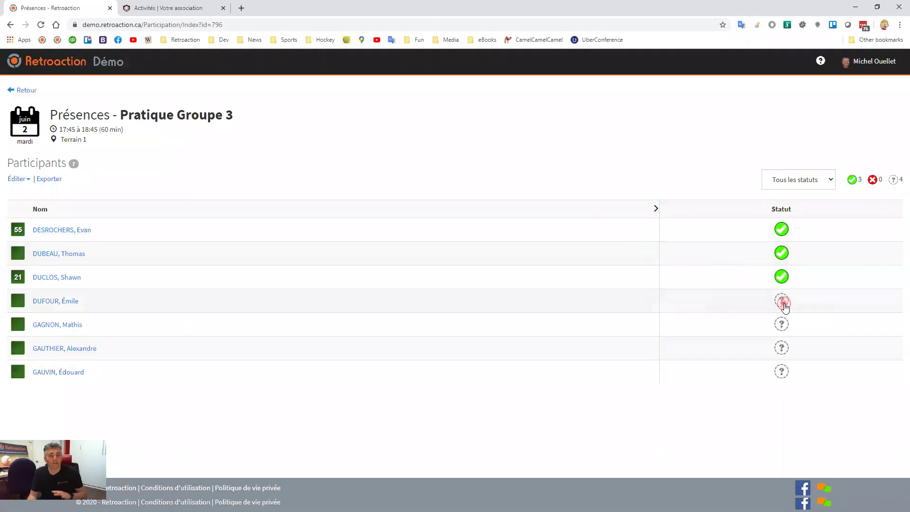
Step: Record the fourth participant as absent with the reason Malade and the comment "Je ne sais pas pourquoi..."
{"action": "left_click", "coordinate": [782, 304]}
{"action": "left_click", "coordinate": [483, 173]}
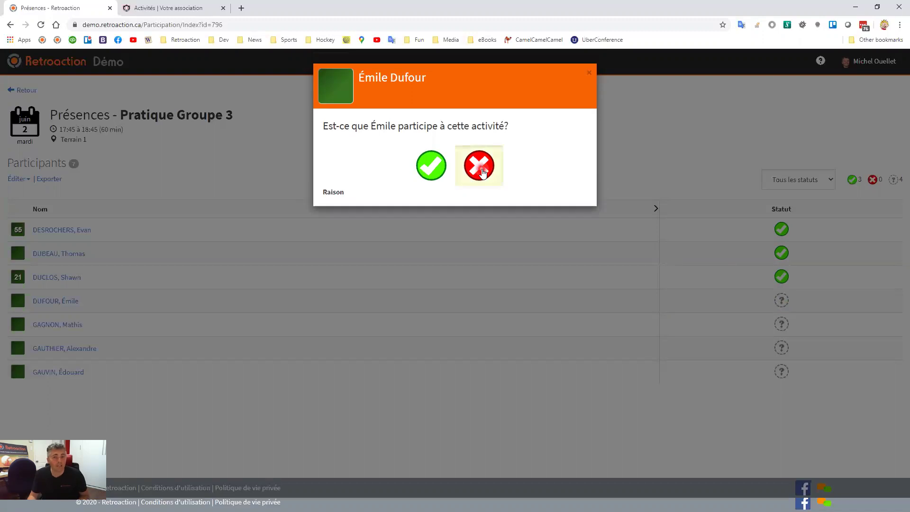
{"action": "left_click", "coordinate": [418, 226]}
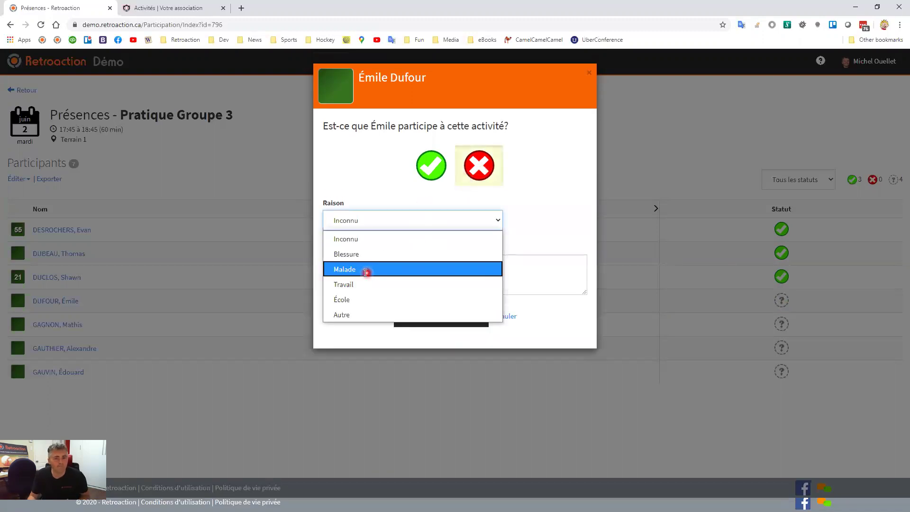
{"action": "left_click", "coordinate": [366, 268]}
{"action": "left_click", "coordinate": [360, 269]}
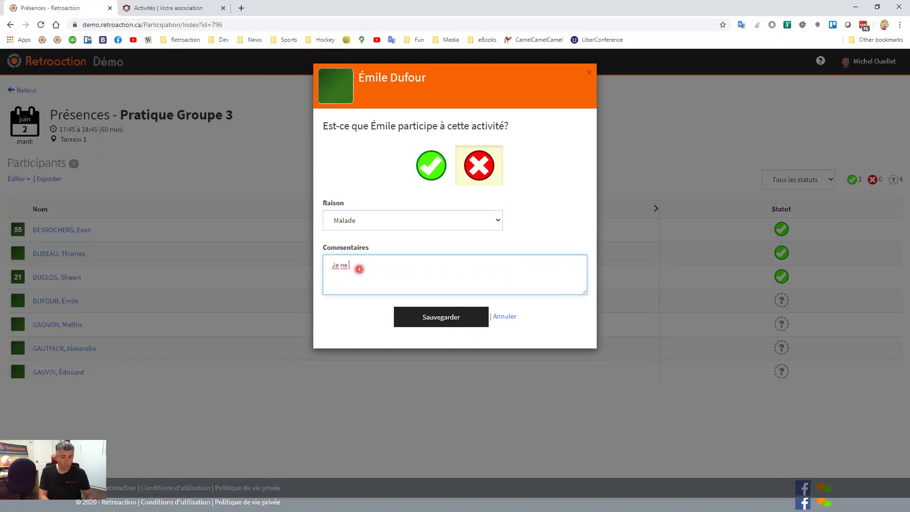
{"action": "type", "text": "Je ne sais pas pourquoi..."}
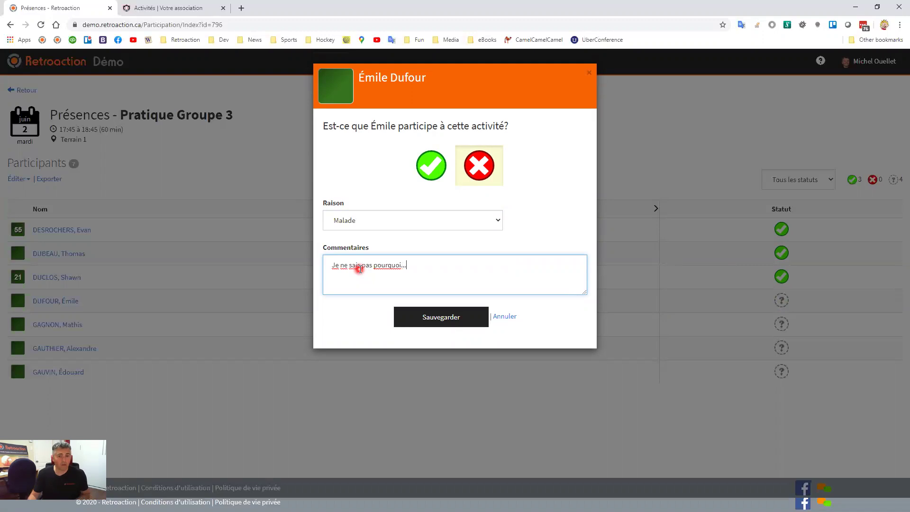
{"action": "left_click", "coordinate": [434, 321]}
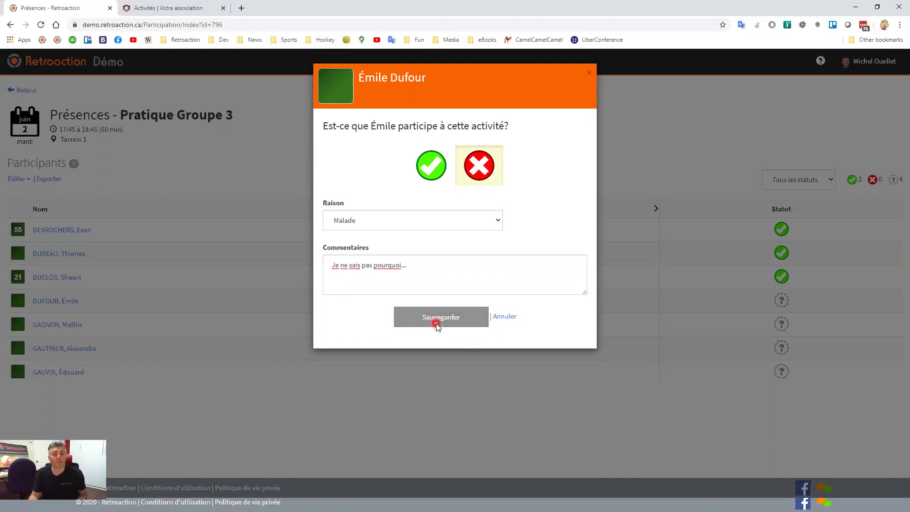
Step: Save the fourth participant's absence and mark the fifth participant of the Groupe 3 practice as present
{"action": "left_click", "coordinate": [448, 324]}
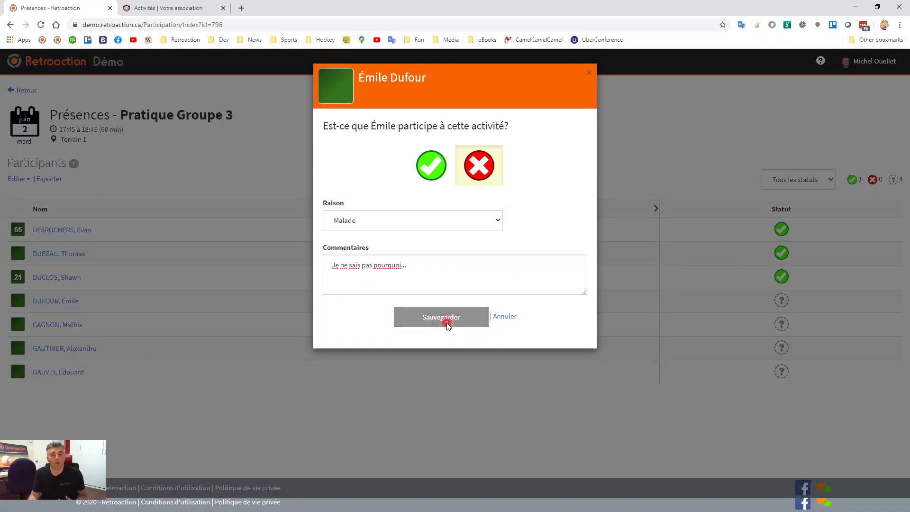
{"action": "left_click", "coordinate": [782, 321]}
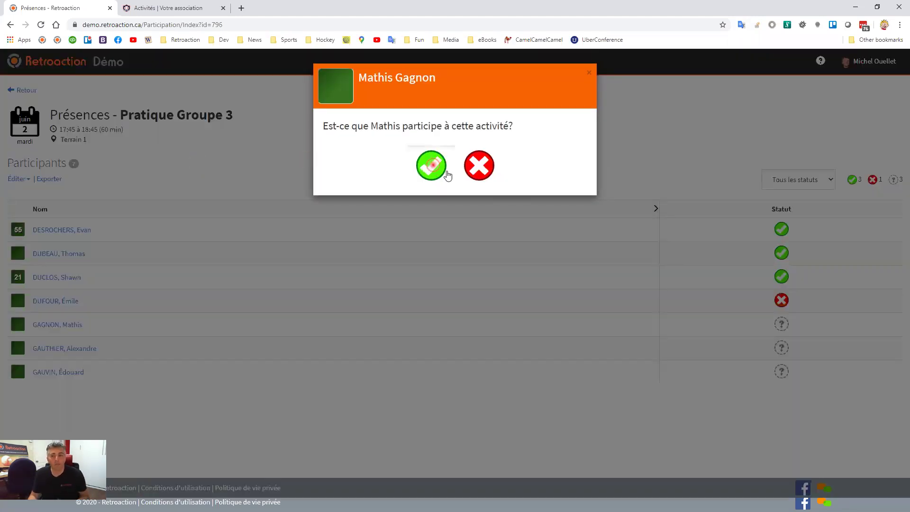
{"action": "left_click", "coordinate": [431, 163]}
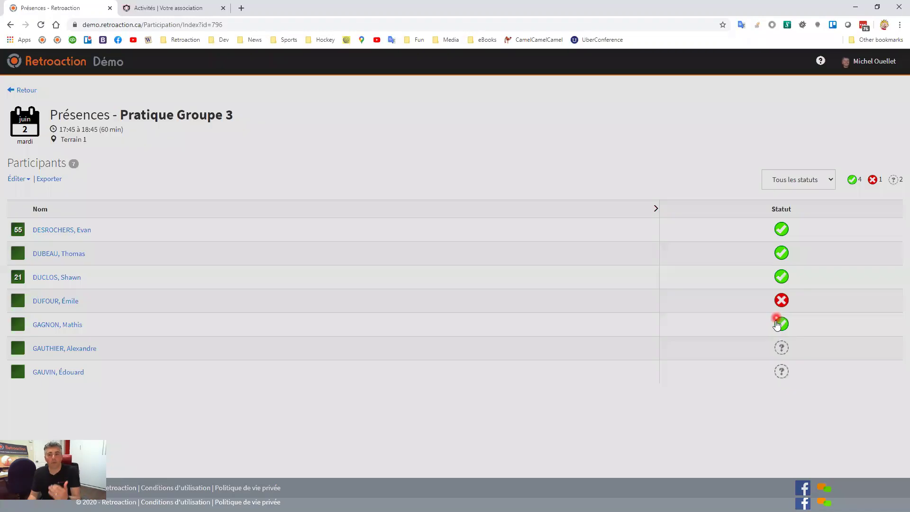
Step: Leave the attendance list, open the Évaluation technique context from the evaluations, and examine its players and evaluators
{"action": "left_click", "coordinate": [32, 92]}
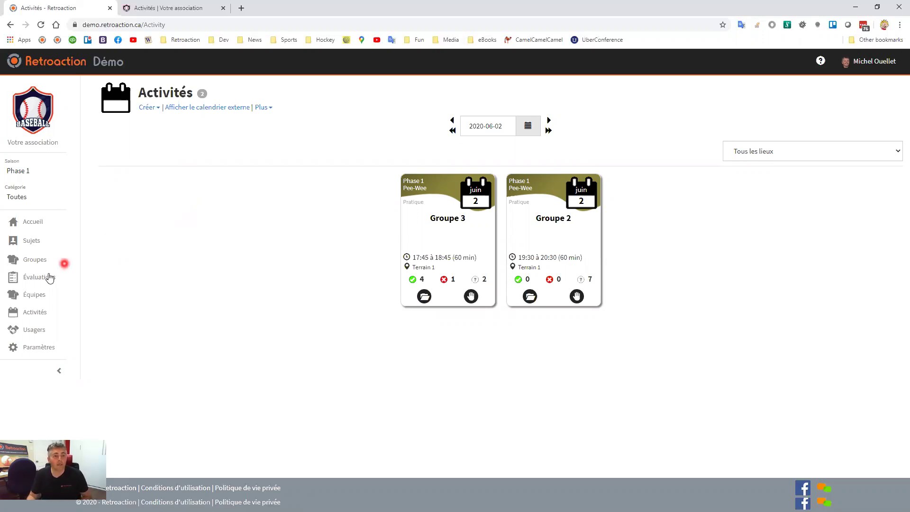
{"action": "left_click", "coordinate": [44, 282]}
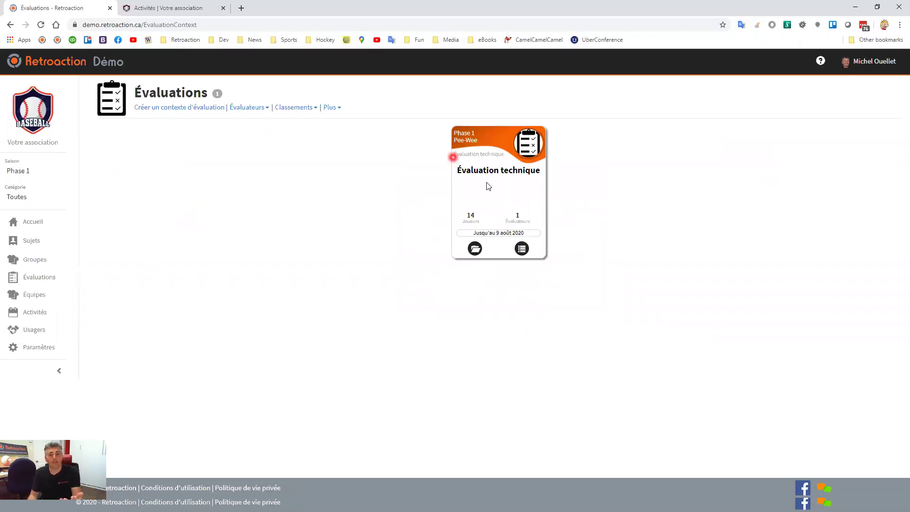
{"action": "left_click", "coordinate": [475, 250]}
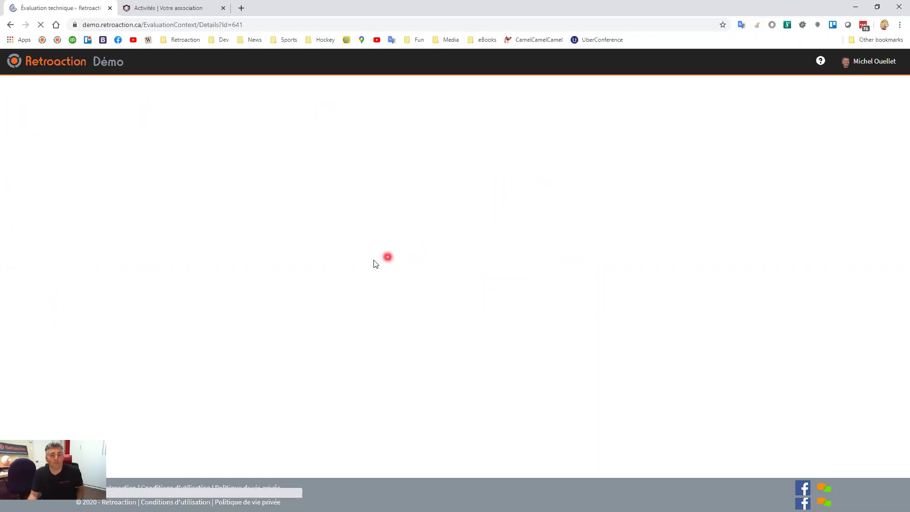
{"action": "scroll", "coordinate": [212, 341], "scroll_direction": "down", "scroll_amount": 5}
{"action": "scroll", "coordinate": [212, 344], "scroll_direction": "up", "scroll_amount": 5}
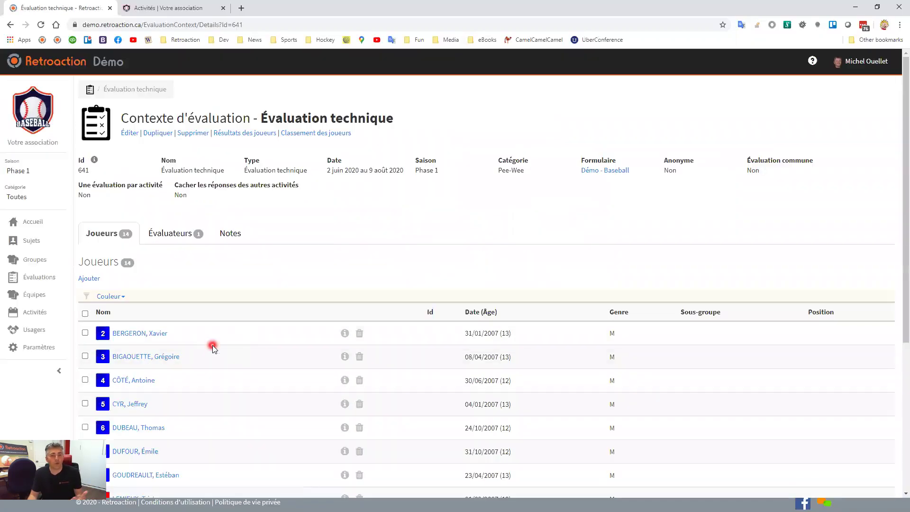
{"action": "scroll", "coordinate": [157, 345], "scroll_direction": "down", "scroll_amount": 2}
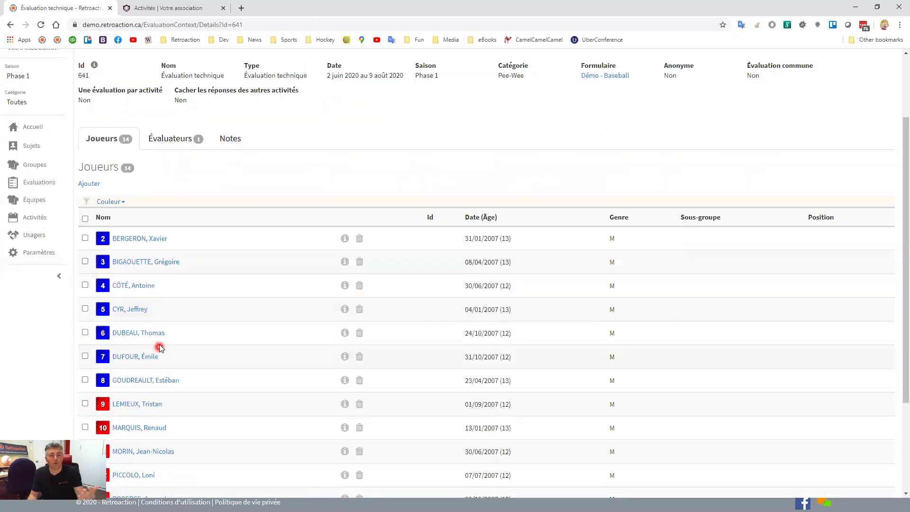
{"action": "scroll", "coordinate": [187, 344], "scroll_direction": "up", "scroll_amount": 2}
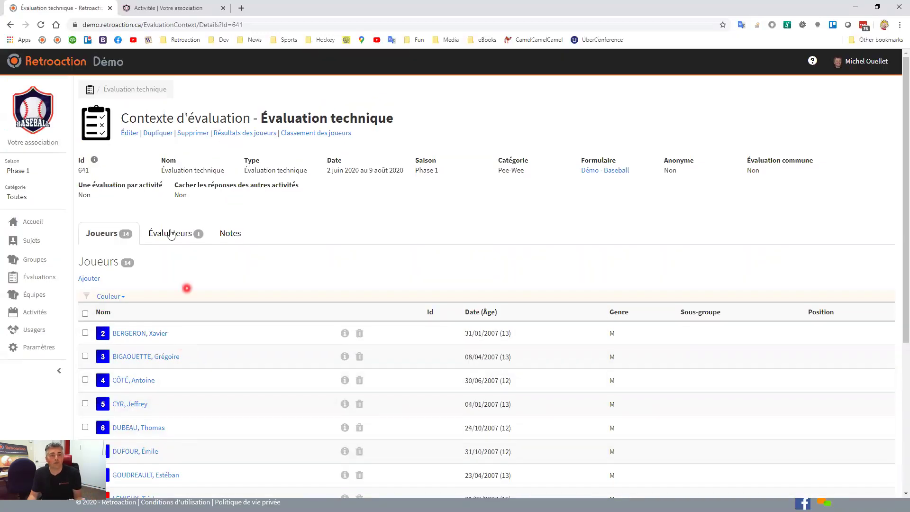
{"action": "left_click", "coordinate": [169, 231]}
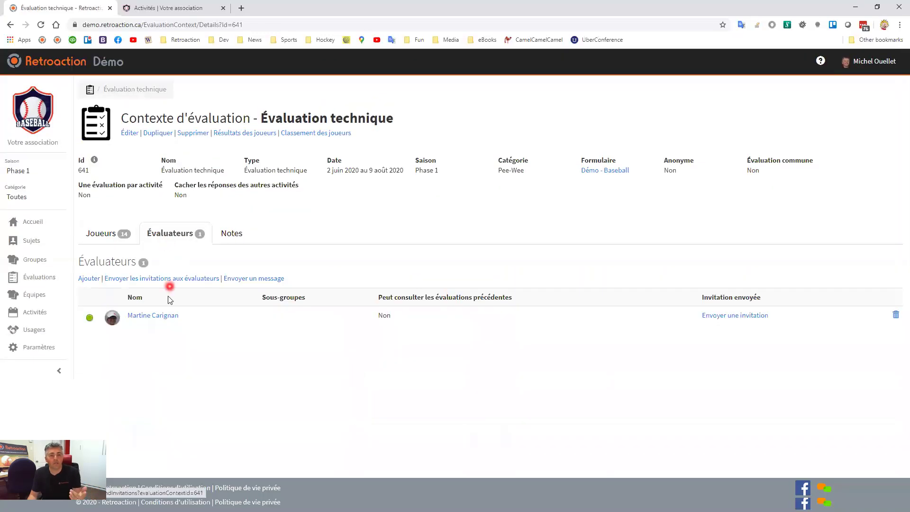
{"action": "left_click", "coordinate": [112, 237]}
Step: Switch to the evaluator's window and open the current Évaluation technique for evaluating players
{"action": "key", "text": "alt+Tab"}
{"action": "key", "text": "alt+Tab"}
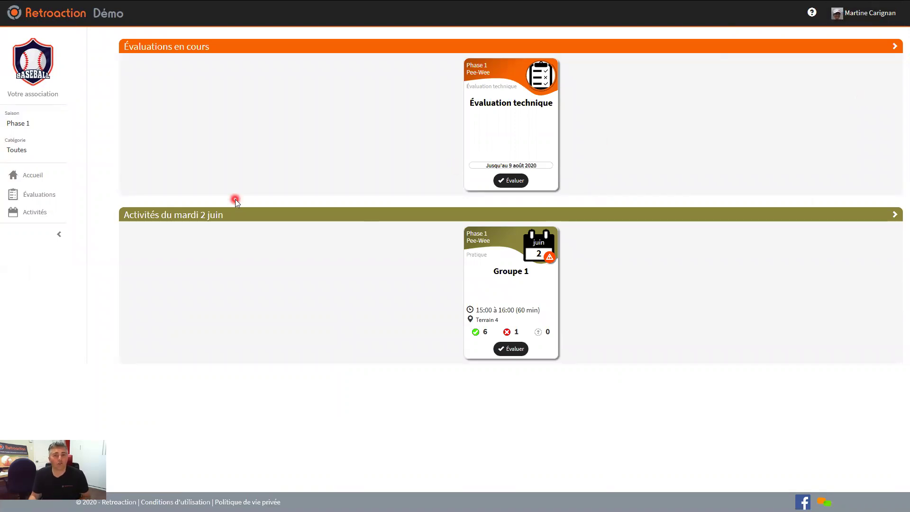
{"action": "left_click", "coordinate": [510, 186]}
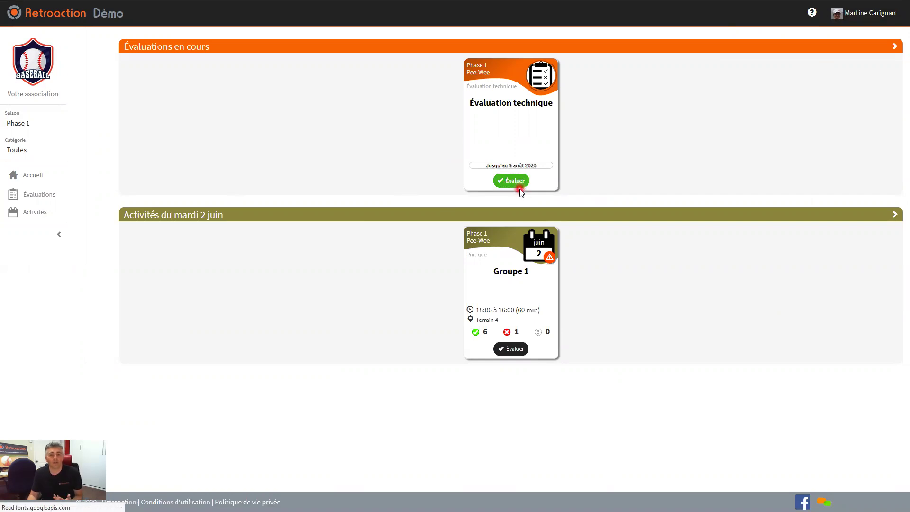
Step: Time player number 3's Course with the stopwatch for about 3.16 seconds and save the result
{"action": "left_click", "coordinate": [269, 175]}
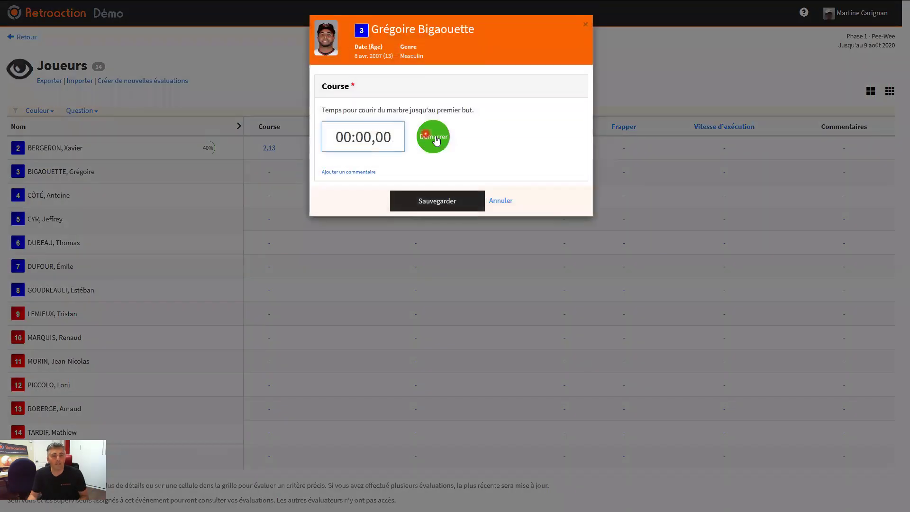
{"action": "left_click", "coordinate": [434, 140]}
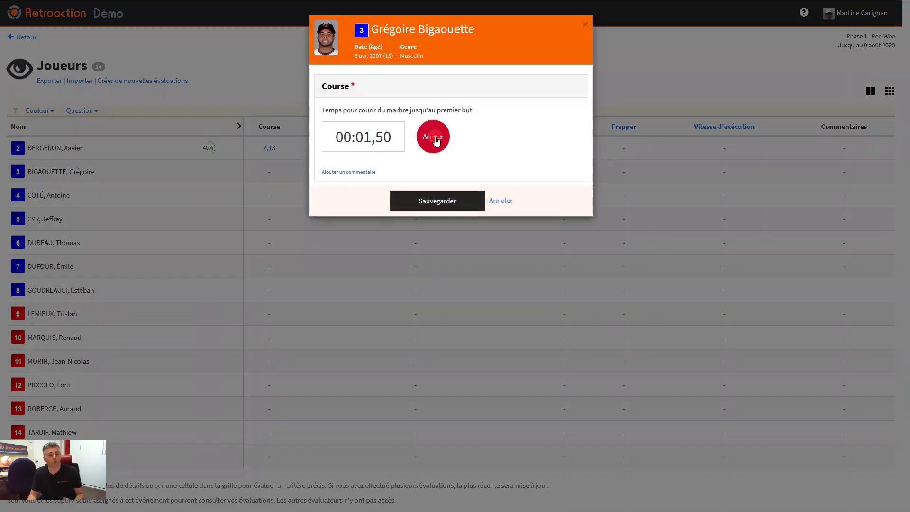
{"action": "left_click", "coordinate": [436, 141]}
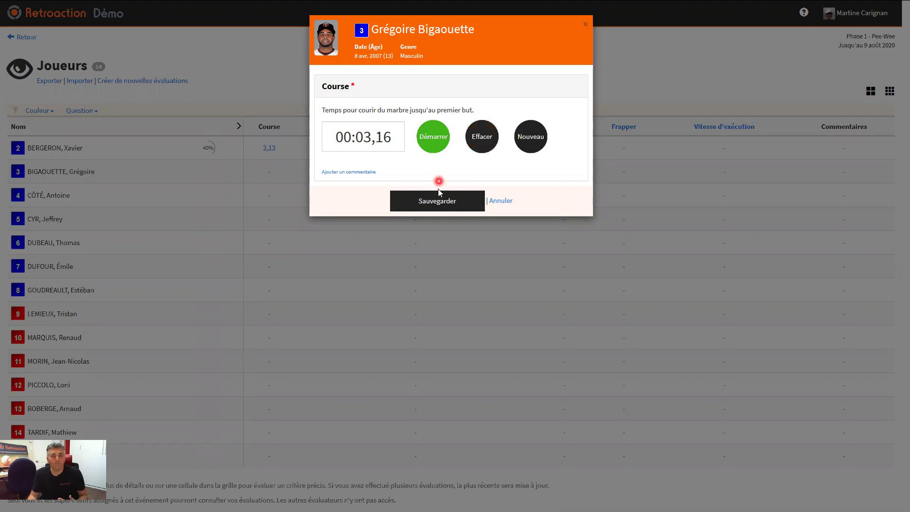
{"action": "left_click", "coordinate": [439, 201]}
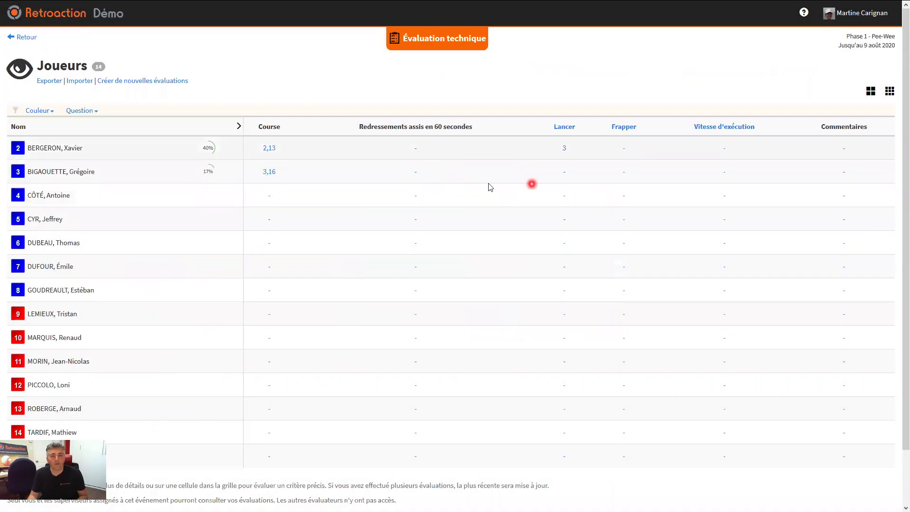
Step: Record 56 for Redressements assis en 60 secondes and a Lancer rating of 4 for player number 3
{"action": "left_click", "coordinate": [409, 173]}
{"action": "left_click", "coordinate": [347, 122]}
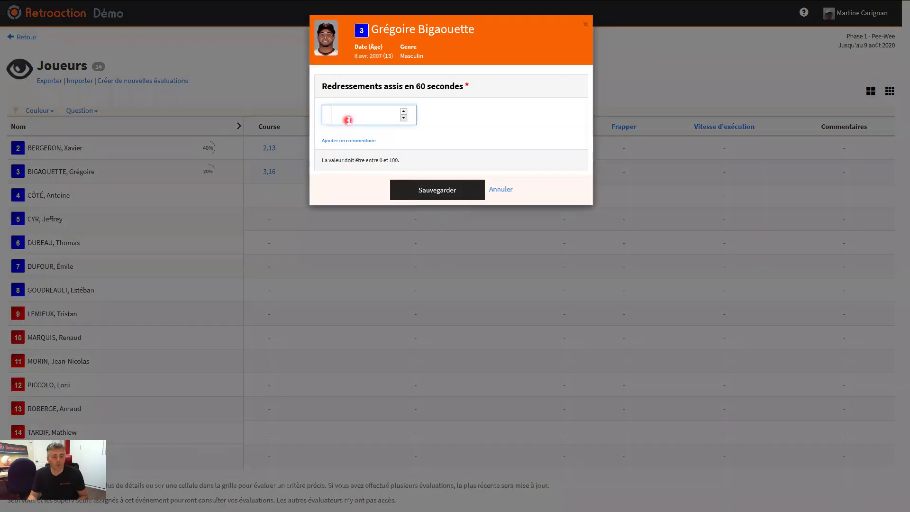
{"action": "type", "text": "56"}
{"action": "left_click", "coordinate": [416, 190]}
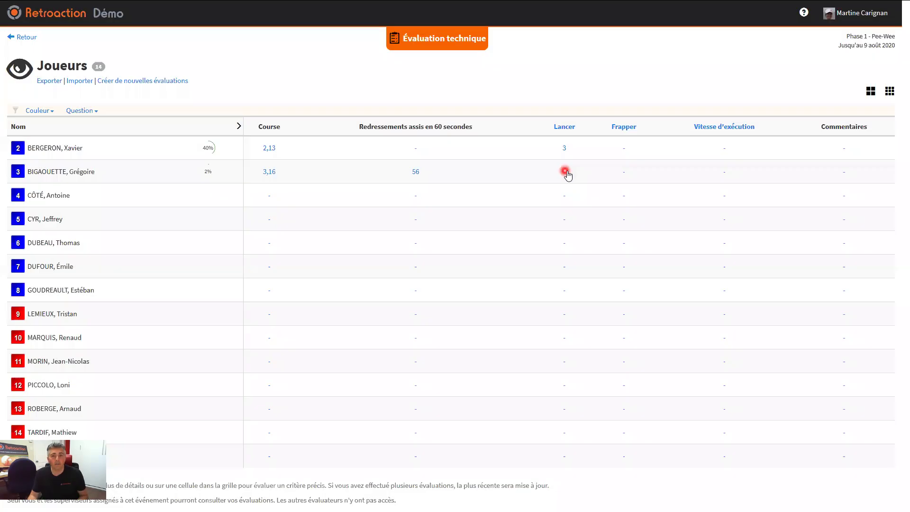
{"action": "left_click", "coordinate": [567, 173]}
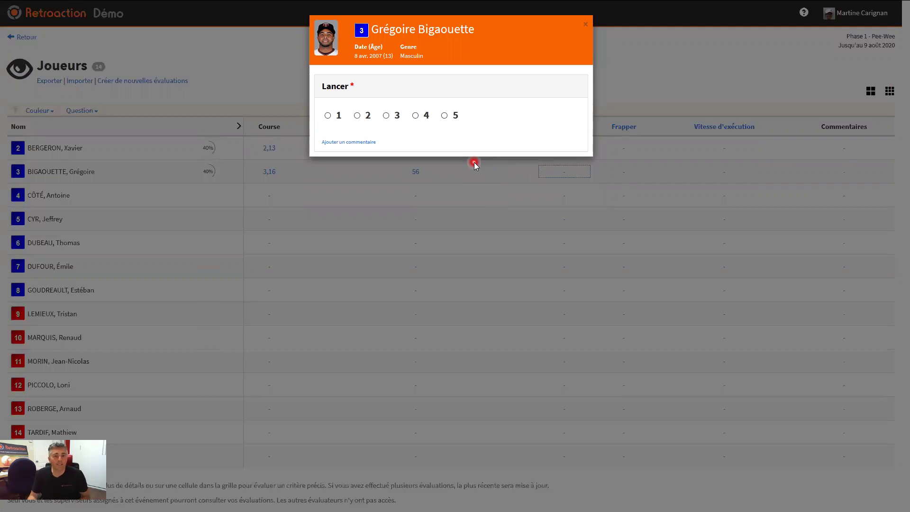
{"action": "left_click", "coordinate": [416, 116]}
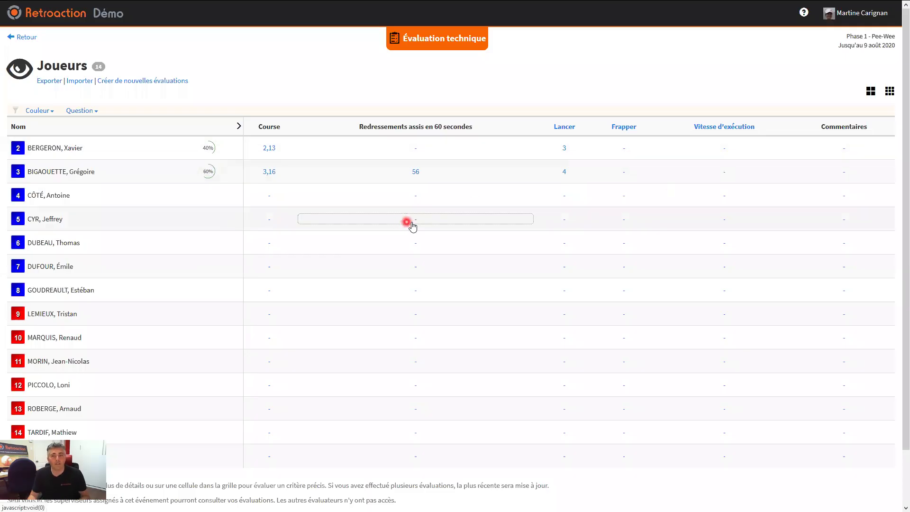
Step: Switch back to the administrator's browser window and view the association's Équipes page
{"action": "left_click", "coordinate": [121, 84]}
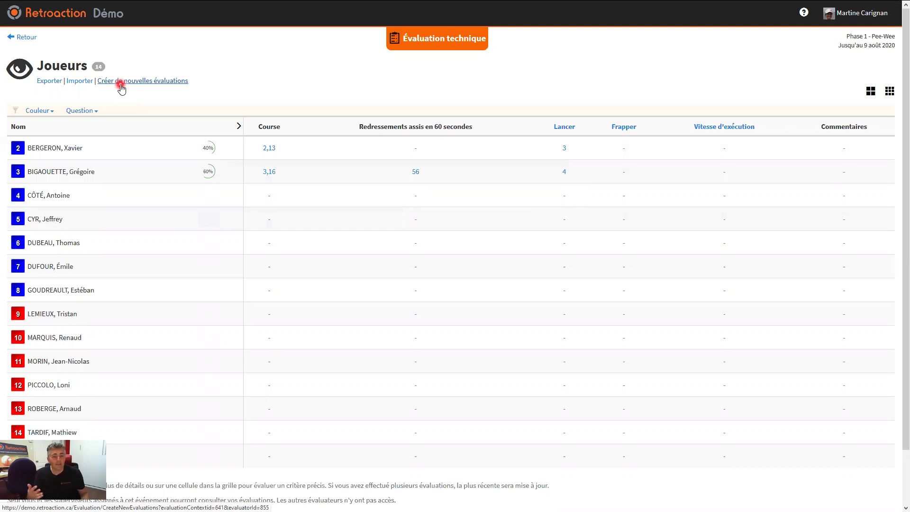
{"action": "key", "text": "alt+Tab"}
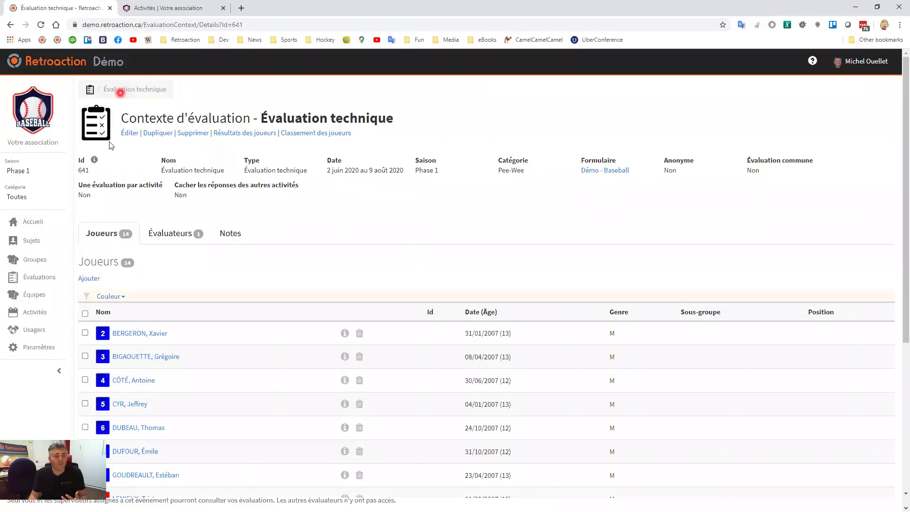
{"action": "left_click", "coordinate": [35, 296]}
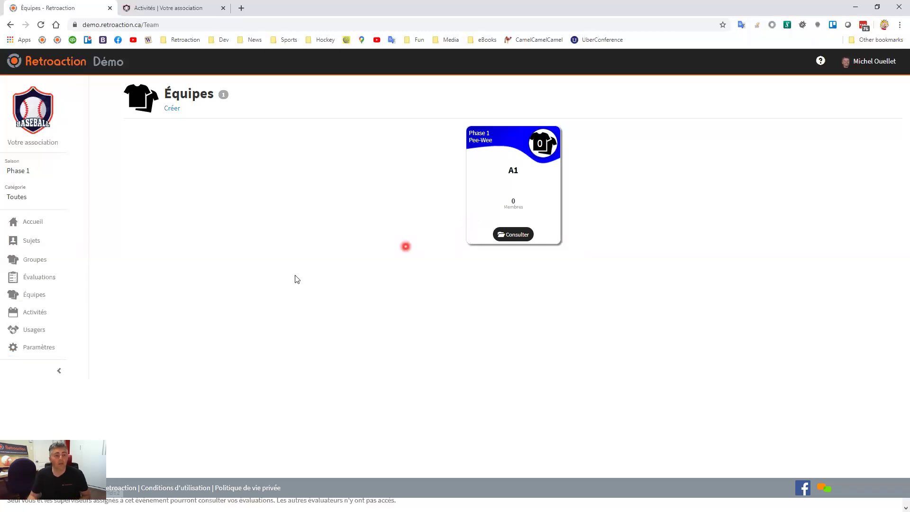
Step: Start balancing the groups with Groupe 1, Groupe 2 and Groupe 3 all selected
{"action": "left_click", "coordinate": [30, 261]}
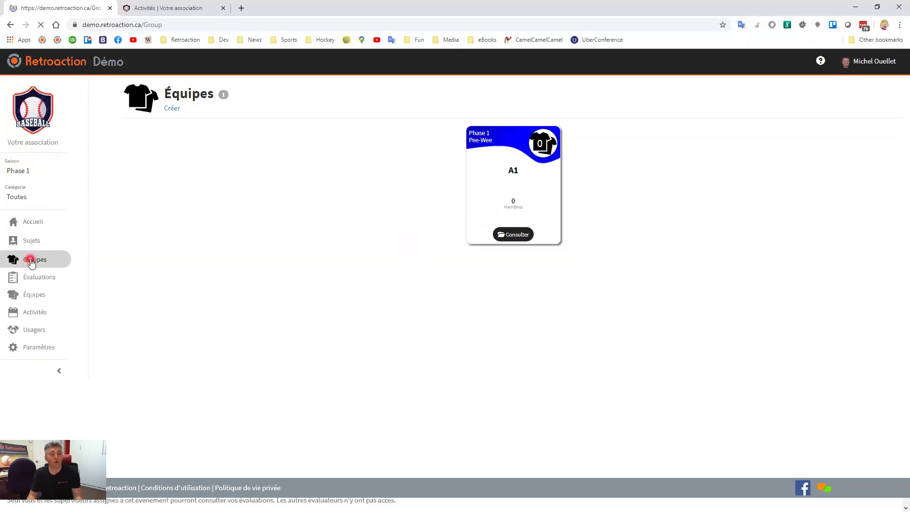
{"action": "left_click", "coordinate": [221, 114]}
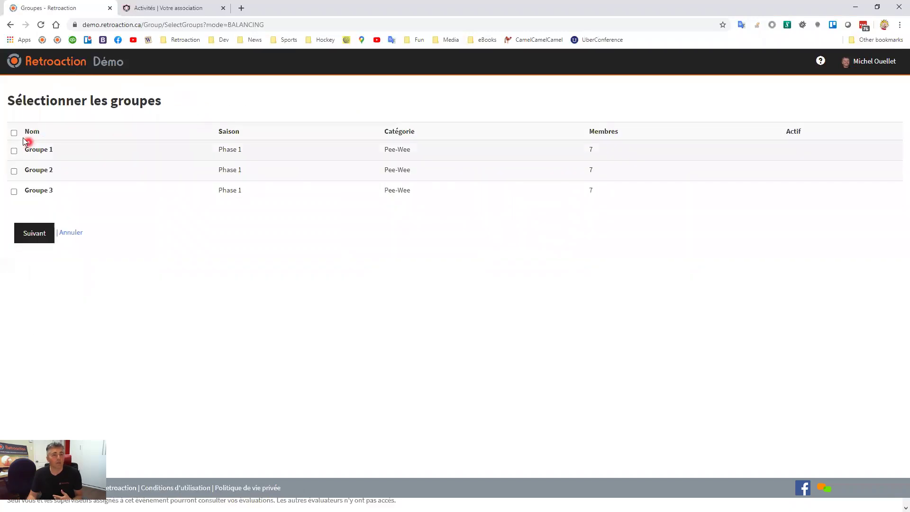
{"action": "left_click", "coordinate": [14, 132]}
{"action": "left_click", "coordinate": [33, 232]}
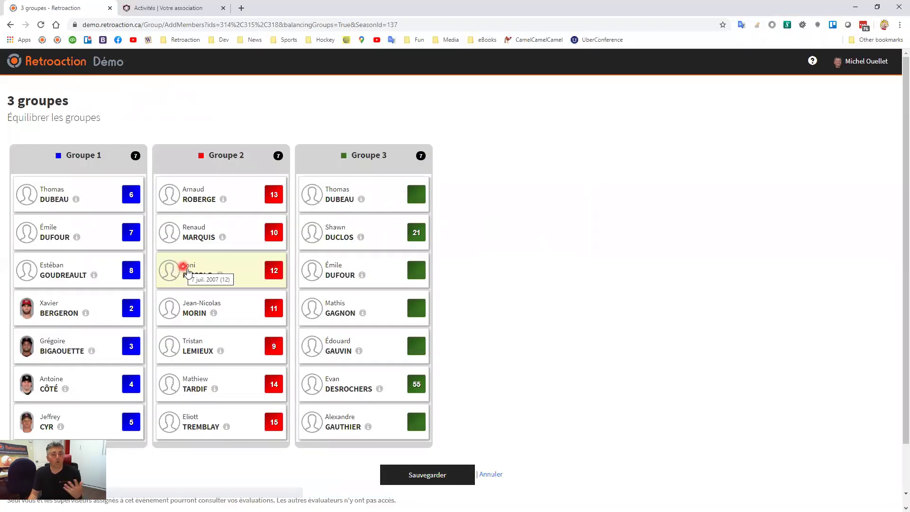
Step: Move Groupe 3's fourth player to Groupe 1 and Groupe 1's player number 2 to Groupe 3, saving without notifying the players
{"action": "left_click_drag", "start_coordinate": [335, 314], "coordinate": [82, 356]}
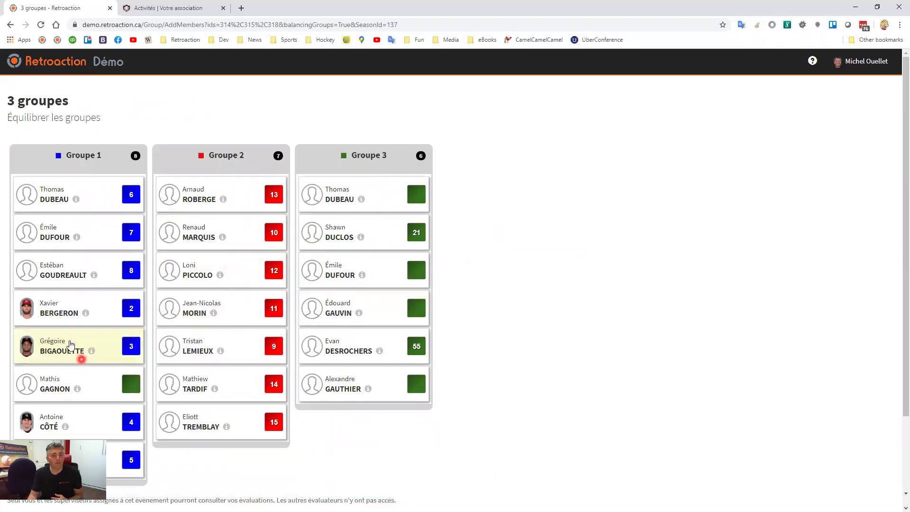
{"action": "left_click_drag", "start_coordinate": [67, 324], "coordinate": [358, 306]}
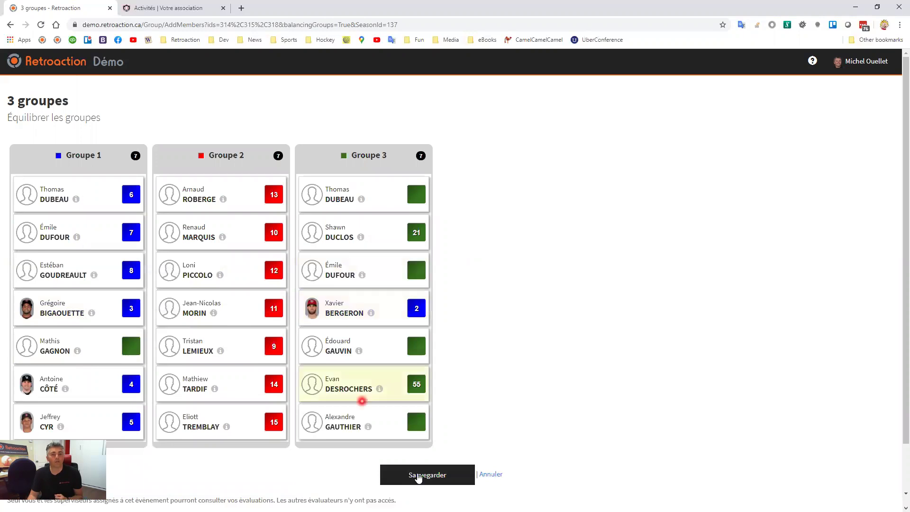
{"action": "left_click", "coordinate": [421, 475]}
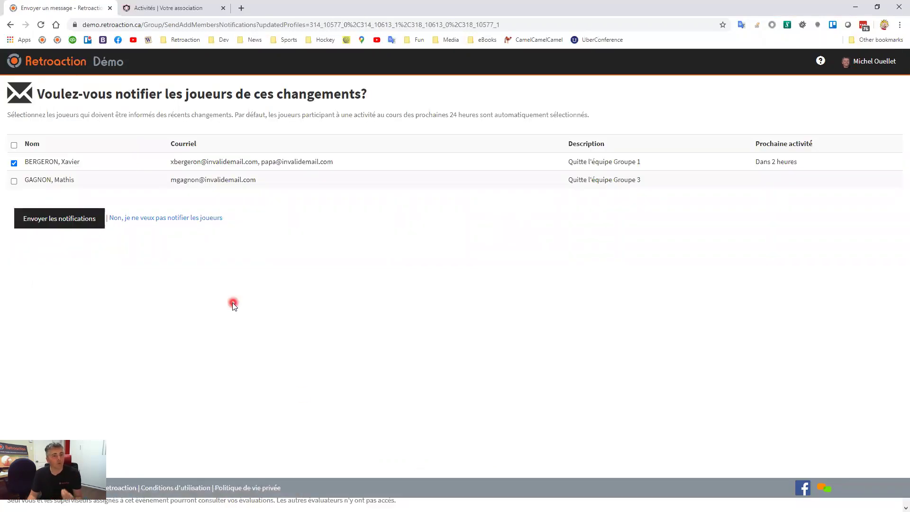
{"action": "left_click", "coordinate": [187, 219]}
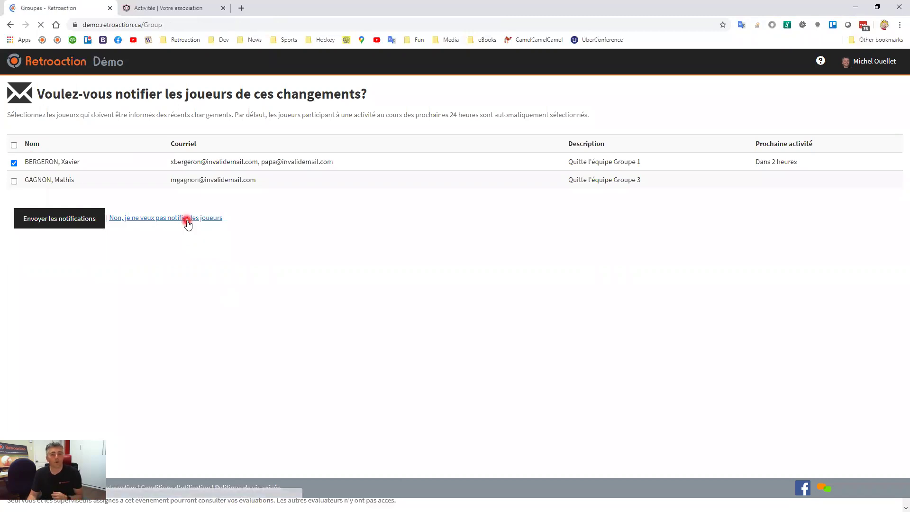